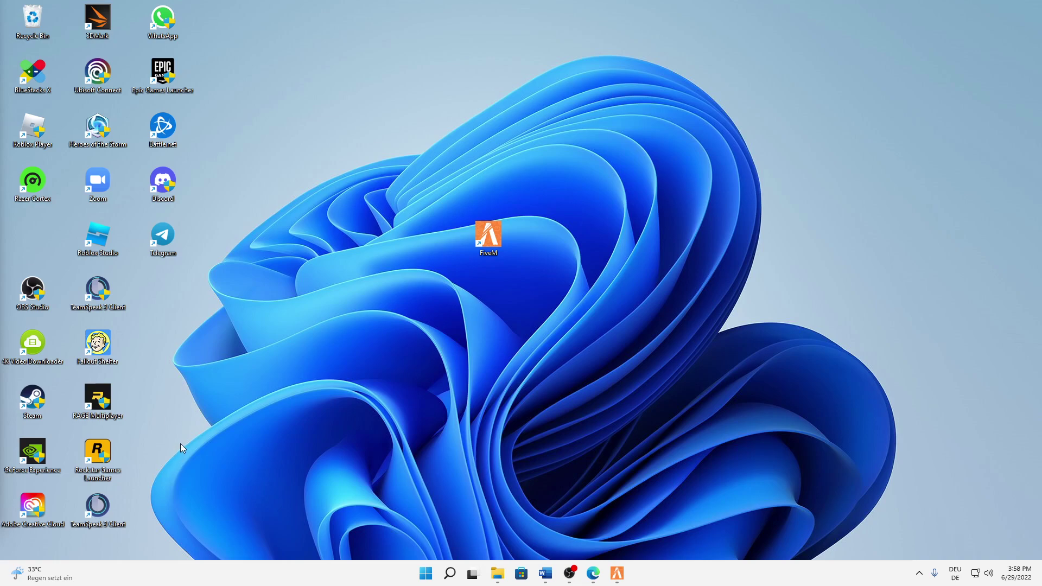
Step: Launch Google Chrome from Windows search and search Google for 'reshade download'
drag(165, 464, 288, 333)
drag(174, 360, 898, 265)
right_click(450, 572)
click(450, 572)
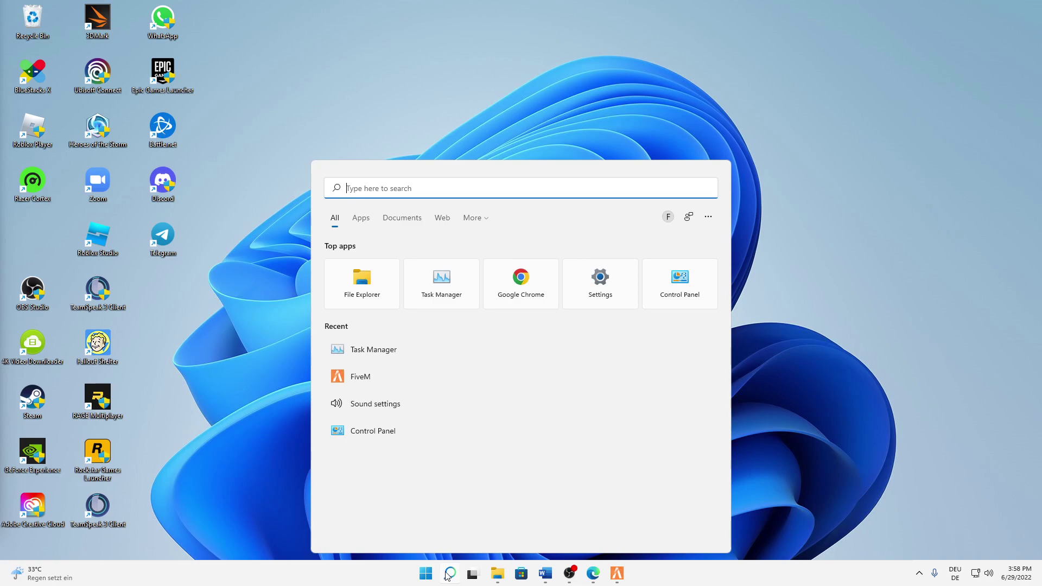
click(524, 289)
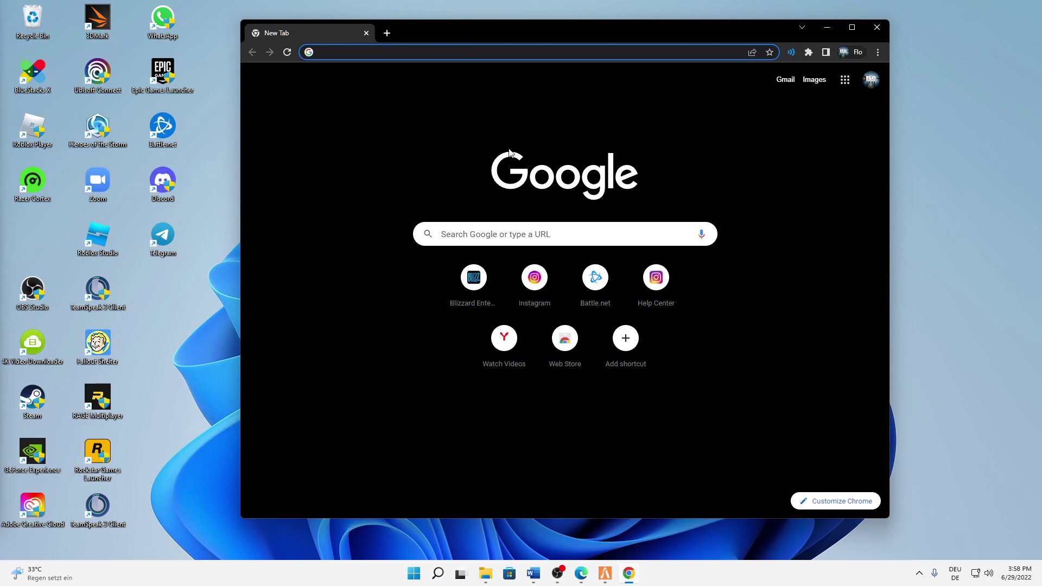
text(reshade download)
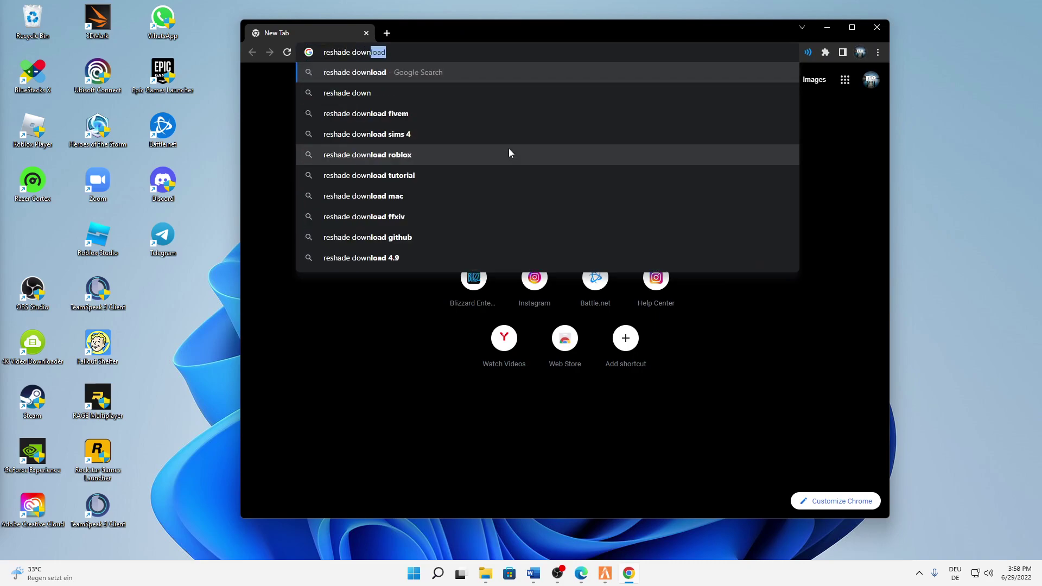
key(Return)
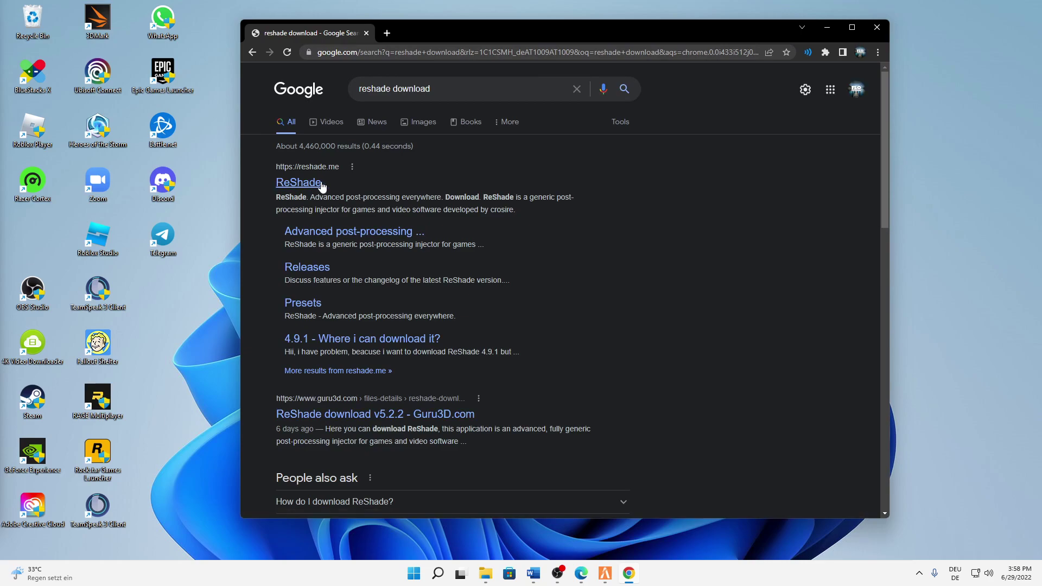
Step: Download ReShade_Setup_5.2.2.exe from reshade.me, dismissing the cookie notice, and run it
click(321, 184)
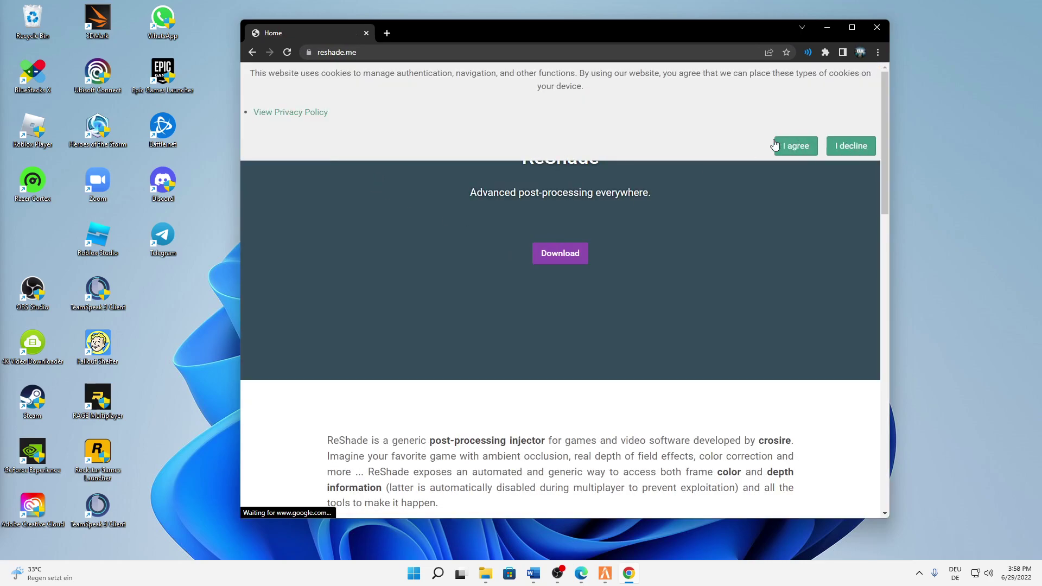
click(856, 153)
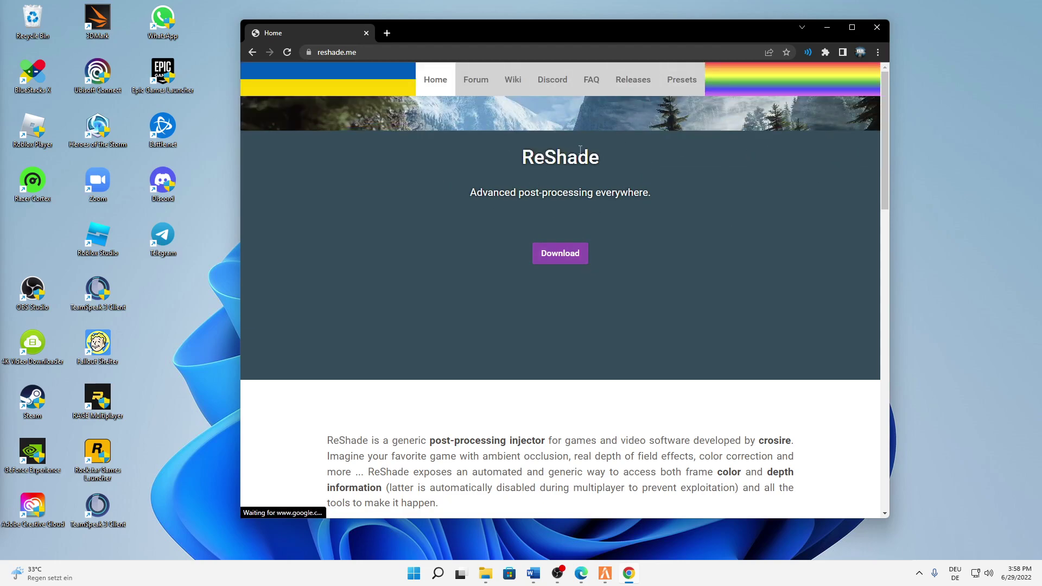
click(549, 261)
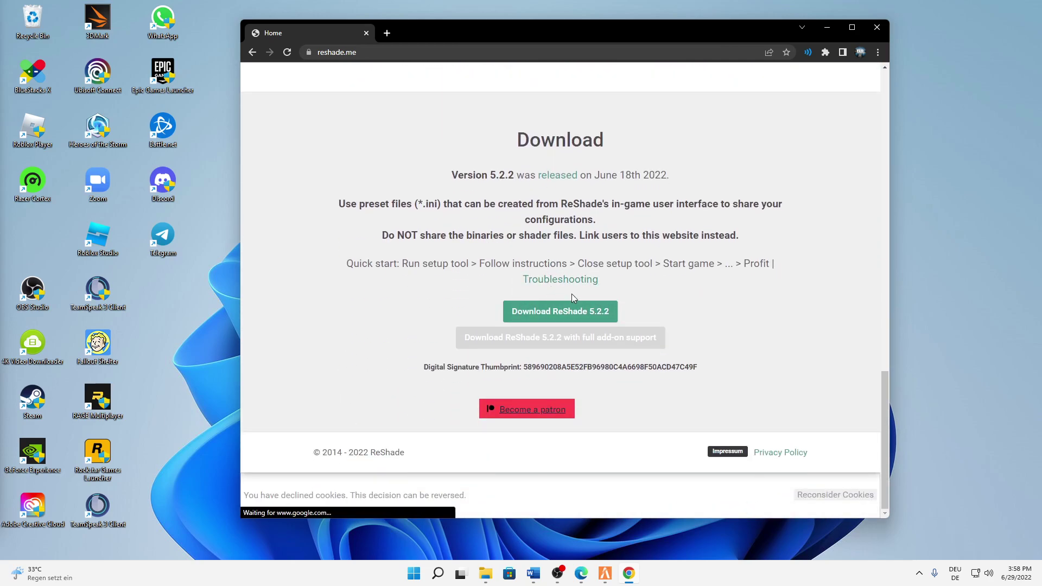
click(577, 319)
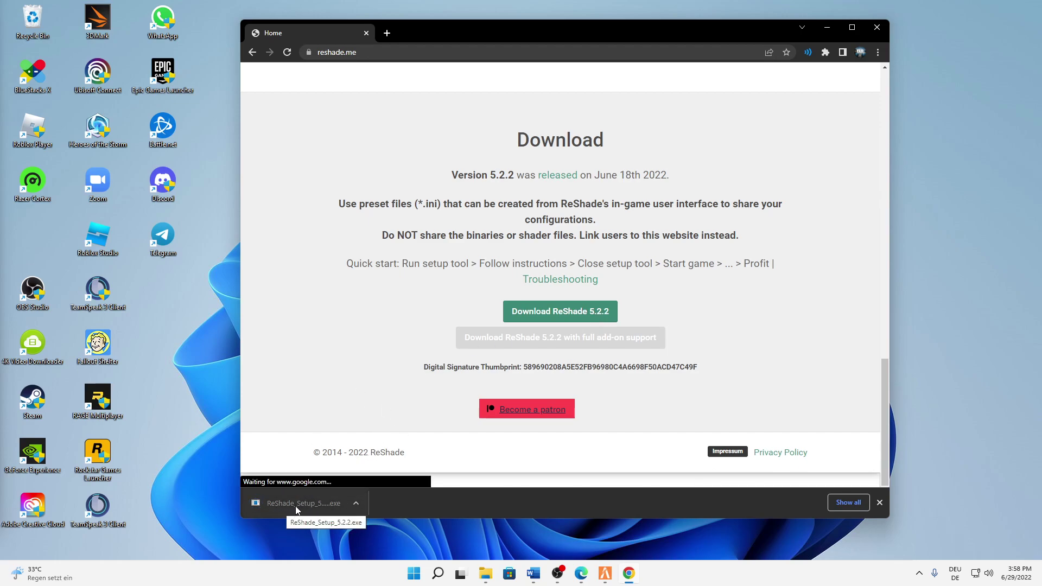
click(266, 506)
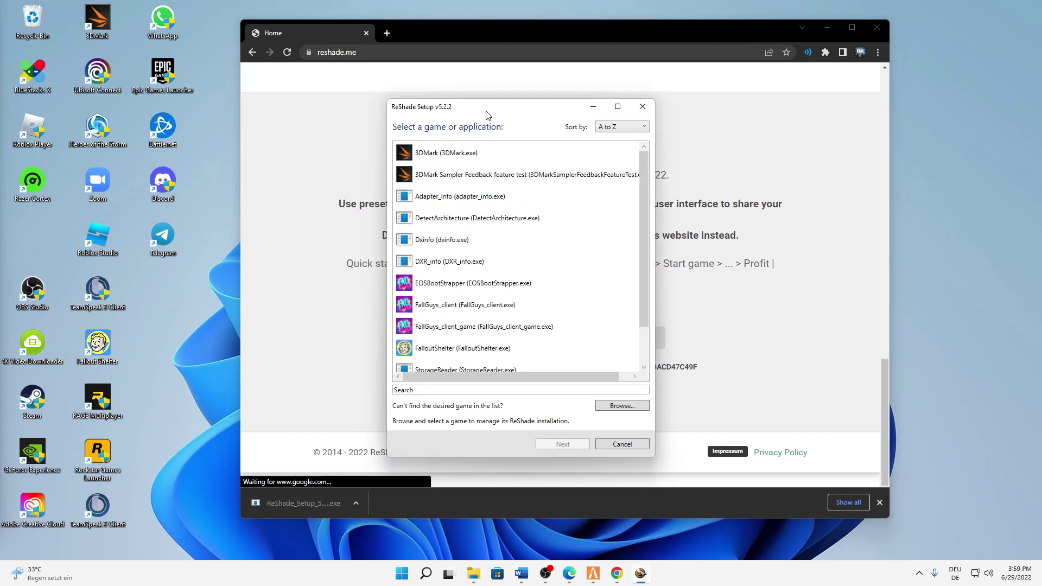
Step: Minimize Chrome, reposition the ReShade Setup window, and browse manually for the game executable
drag(488, 114, 484, 104)
click(823, 27)
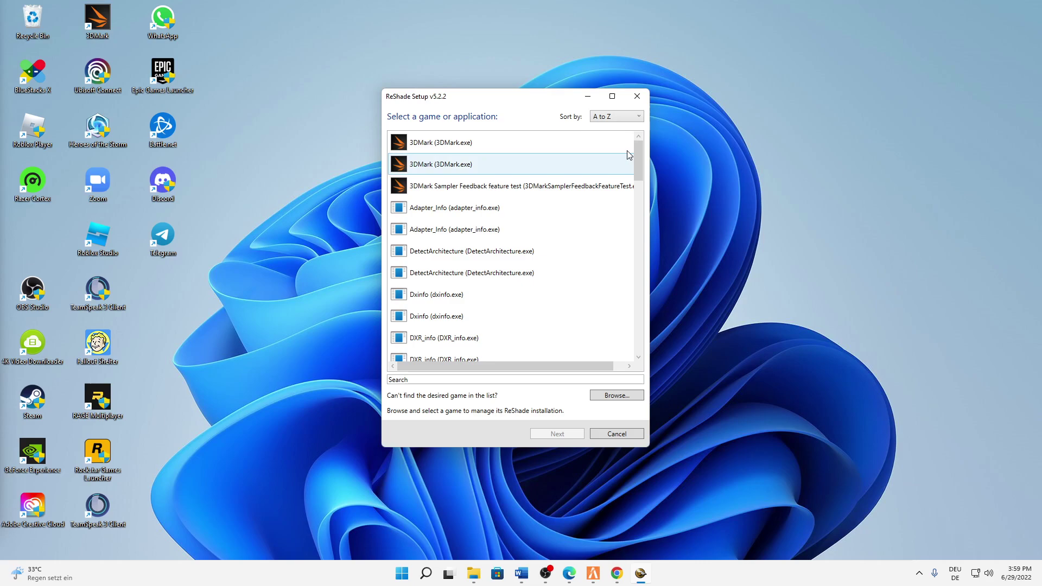
drag(461, 100, 477, 98)
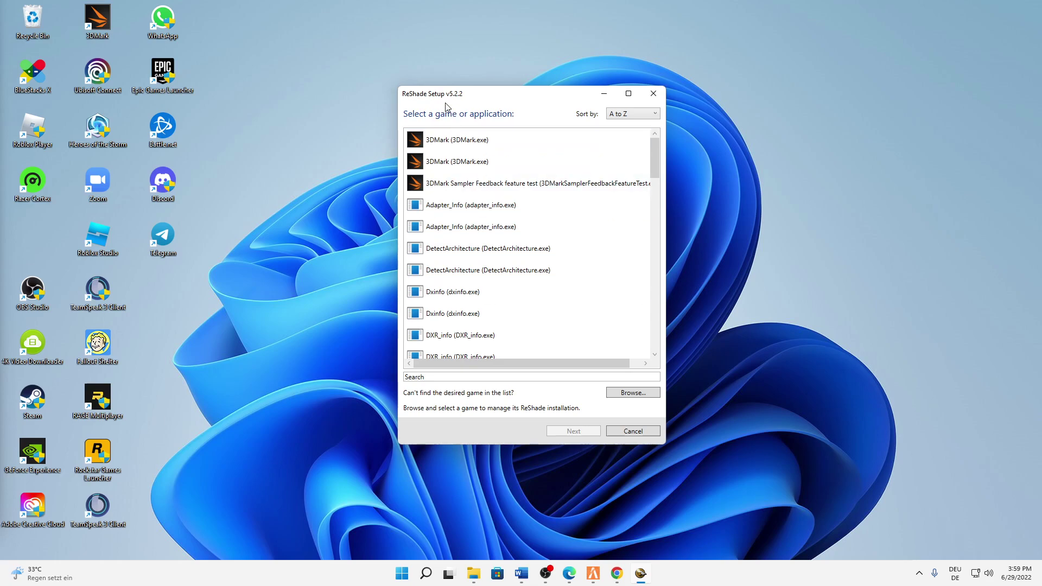
click(632, 394)
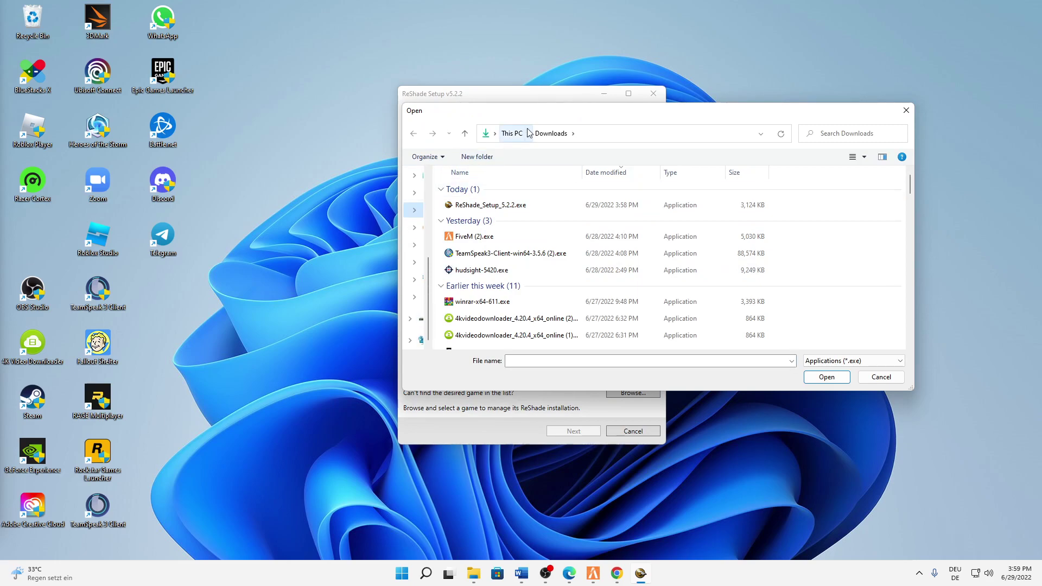
Step: Choose D:\Spiele\Grand Theft Auto V\GTA5.exe as the target game in the Open dialog
drag(553, 114, 367, 117)
key(Escape)
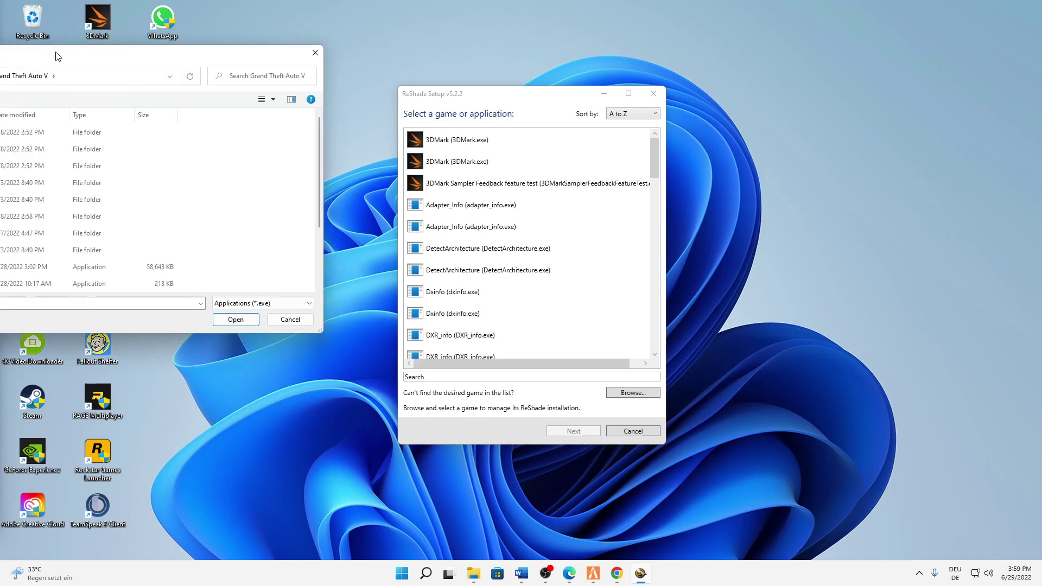
drag(61, 52, 760, 22)
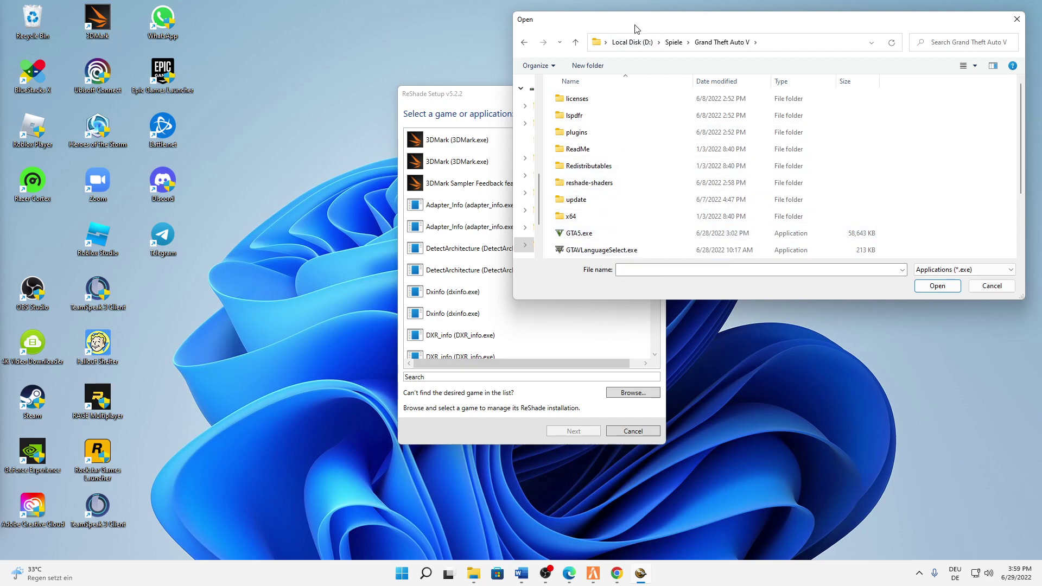
mouse_move(632, 20)
mouse_down()
mouse_move(614, 21)
mouse_move(630, 20)
mouse_up()
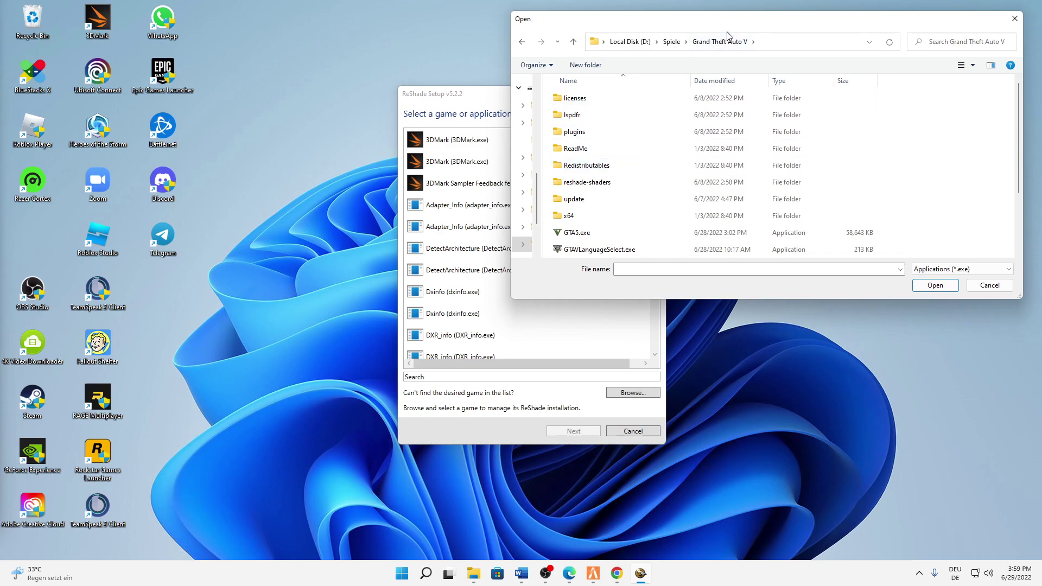
scroll(591, 222, down, 2)
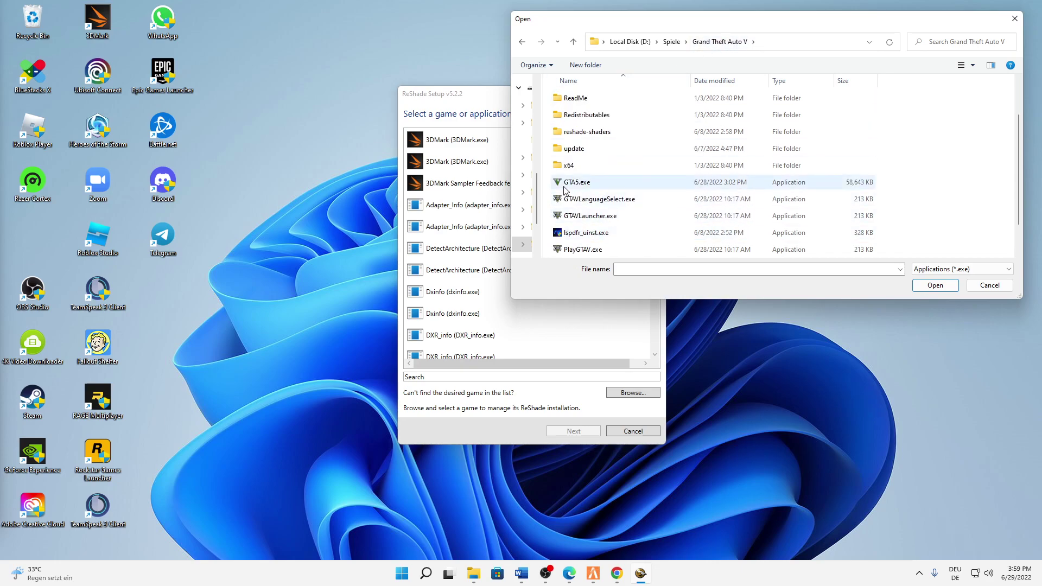
click(588, 187)
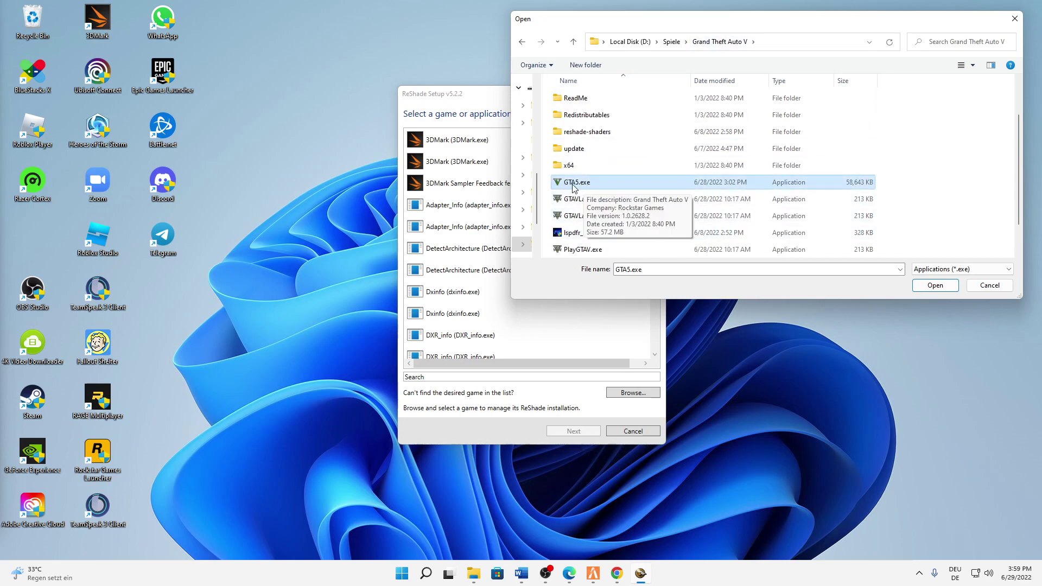
click(942, 288)
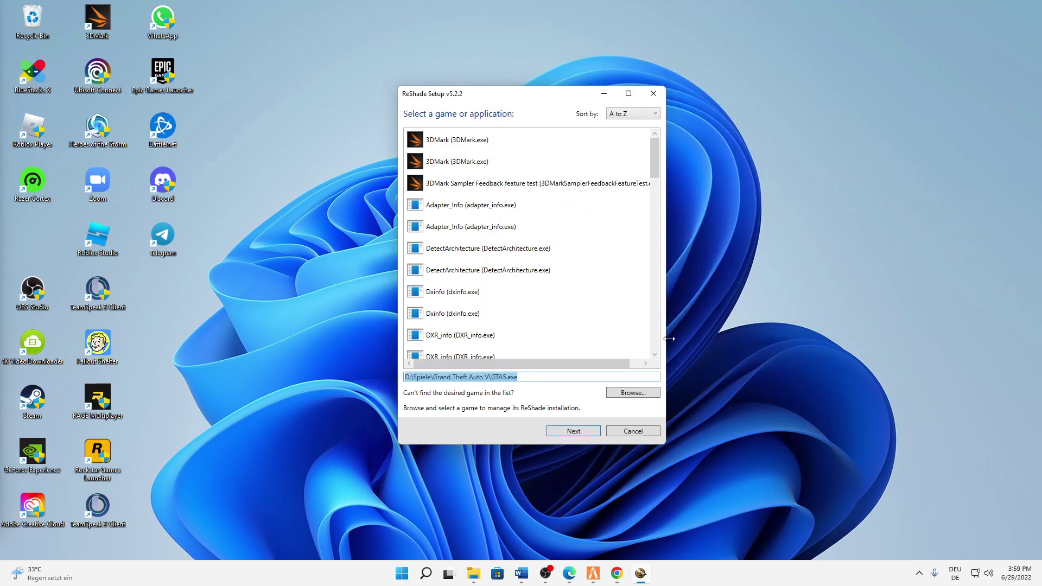
Step: Install ReShade with the DirectX 10/11/12 API and all SweetFX effect files, then finish
click(574, 430)
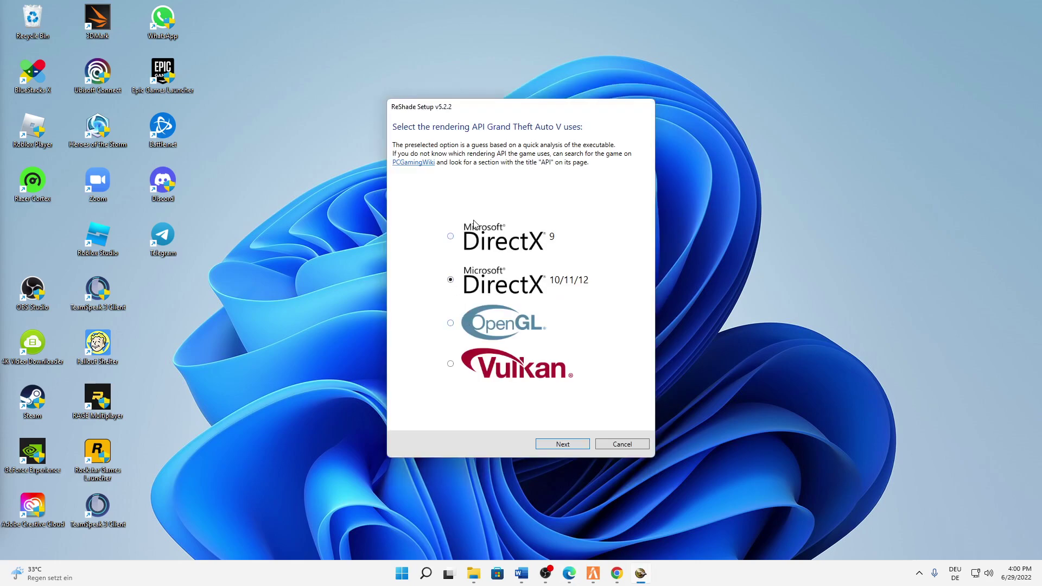
click(558, 444)
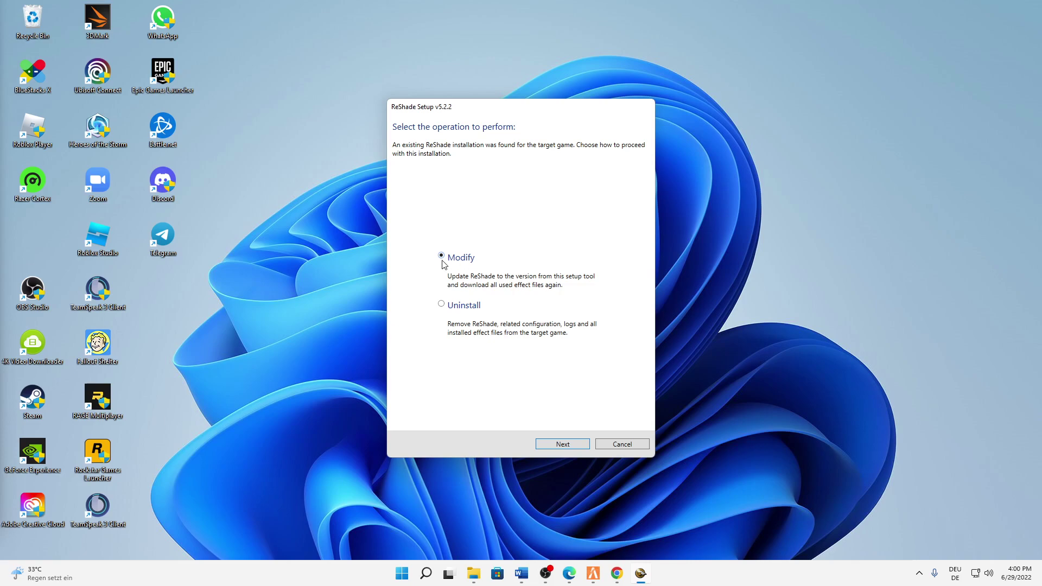
click(558, 445)
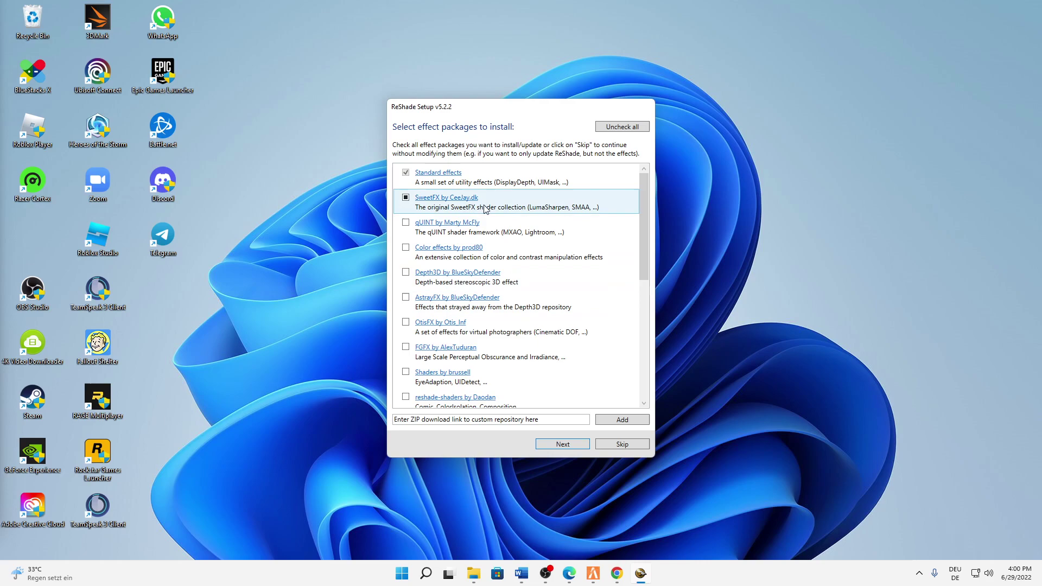
click(568, 445)
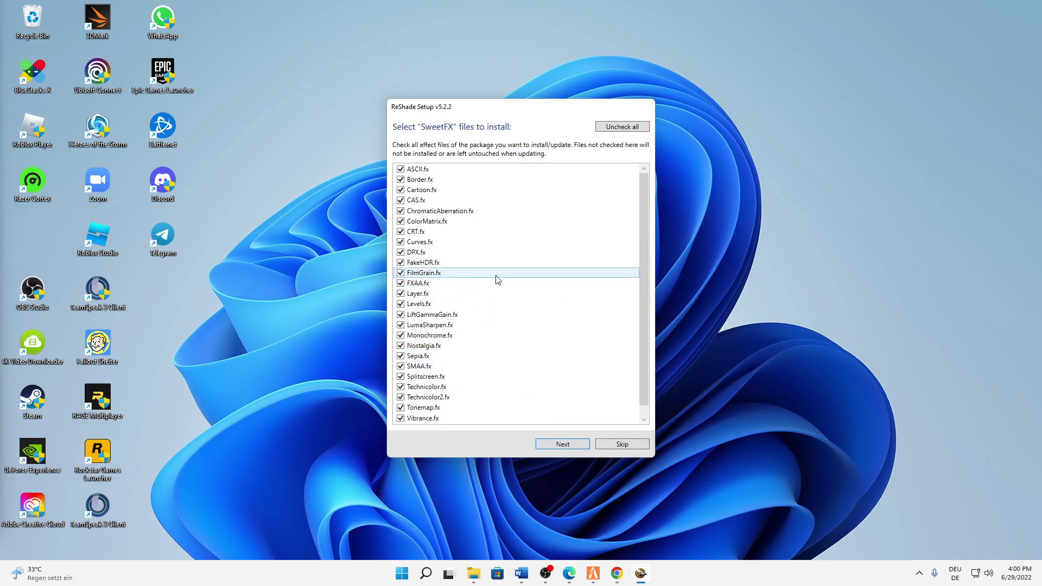
click(568, 443)
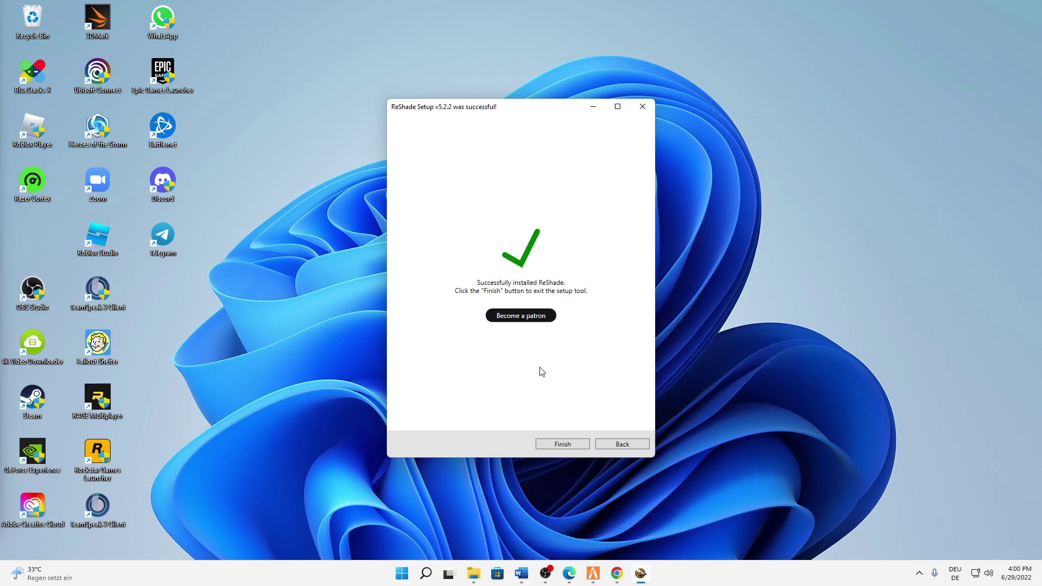
click(561, 446)
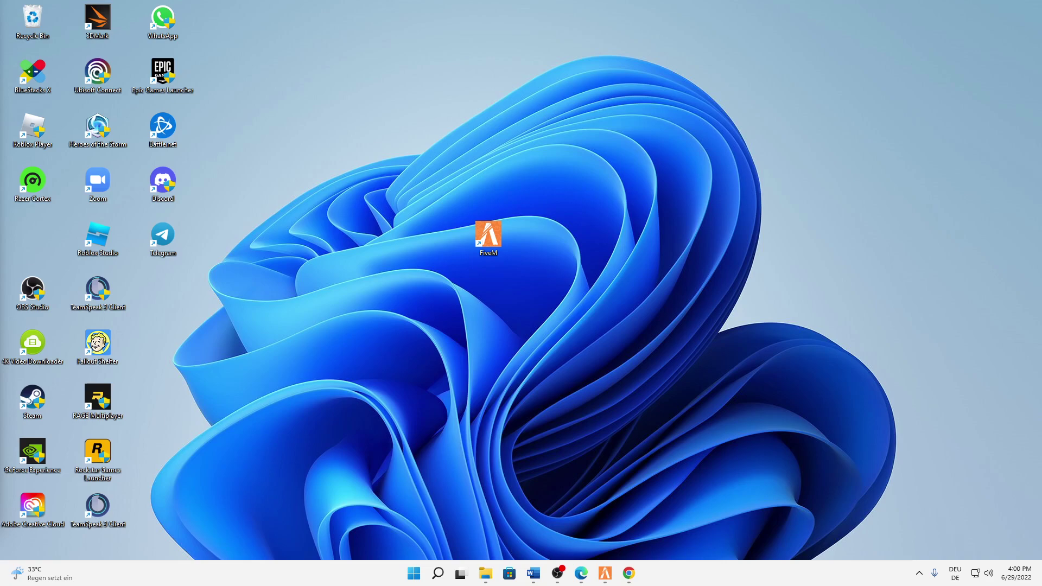
Step: Search Google for 'xhair.fx download' in a new Chrome tab
click(628, 573)
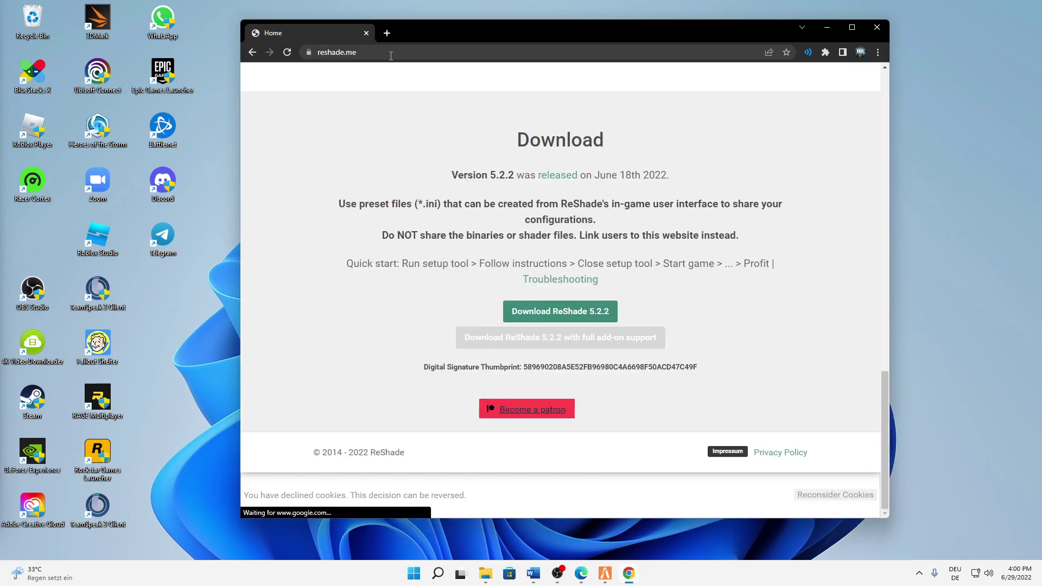
click(384, 33)
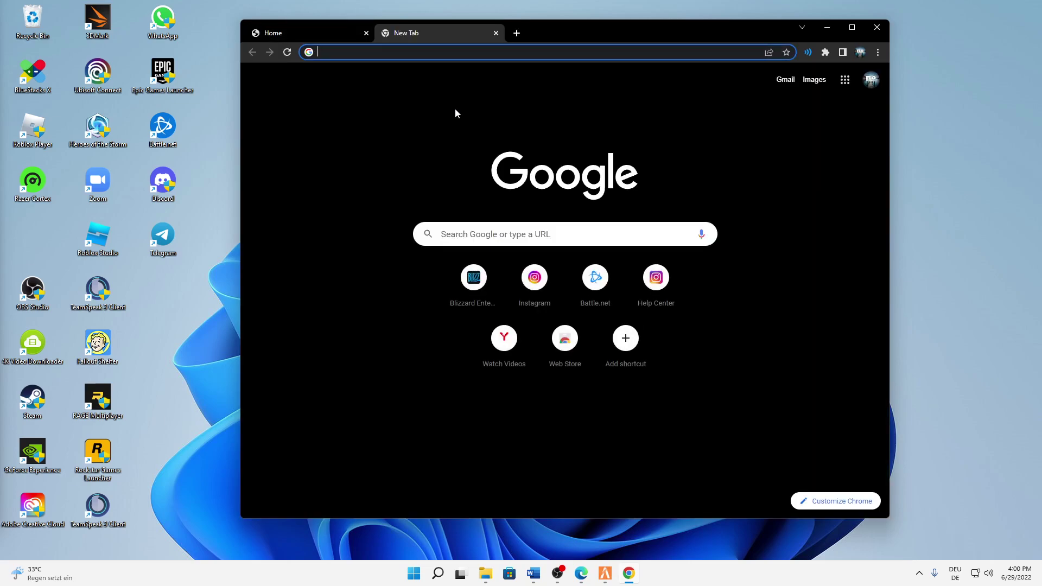
text(xfai)
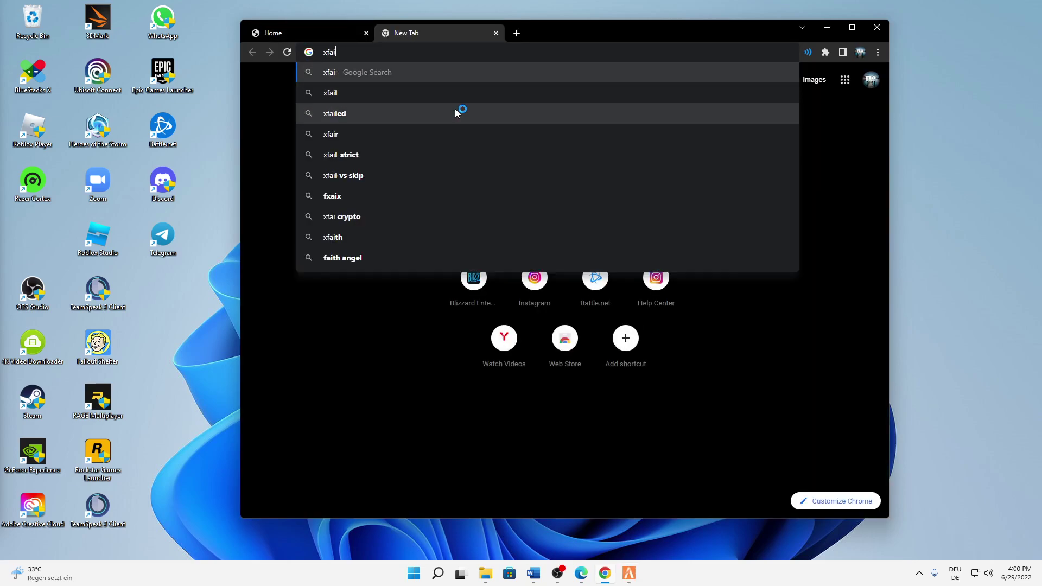
key(BackSpace)
key(BackSpace)
key(BackSpace)
text(hair)
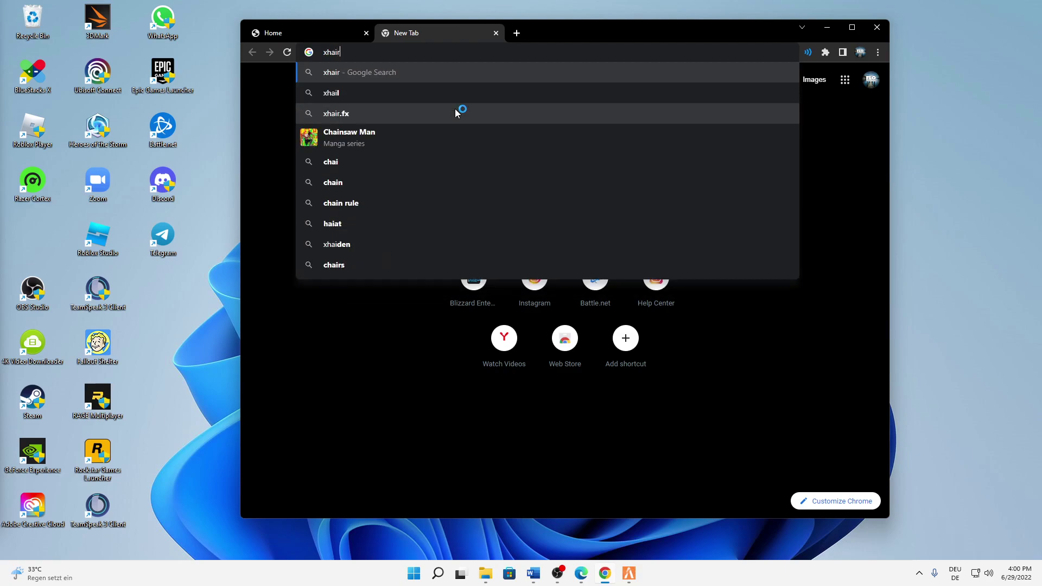
text(.fx download)
key(Return)
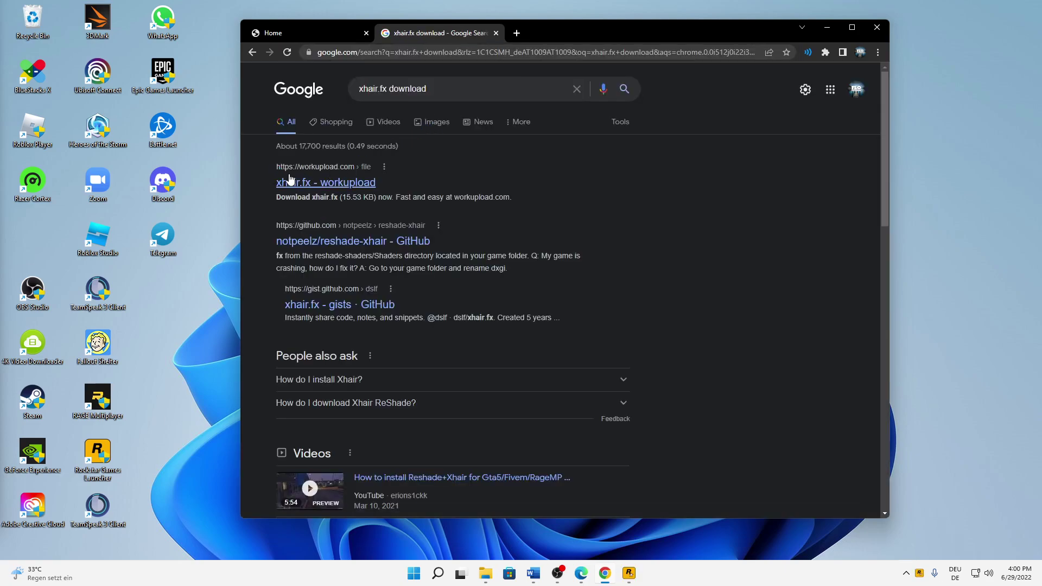
Step: Download xhair.fx (15.53 KB) from the workupload result
click(335, 185)
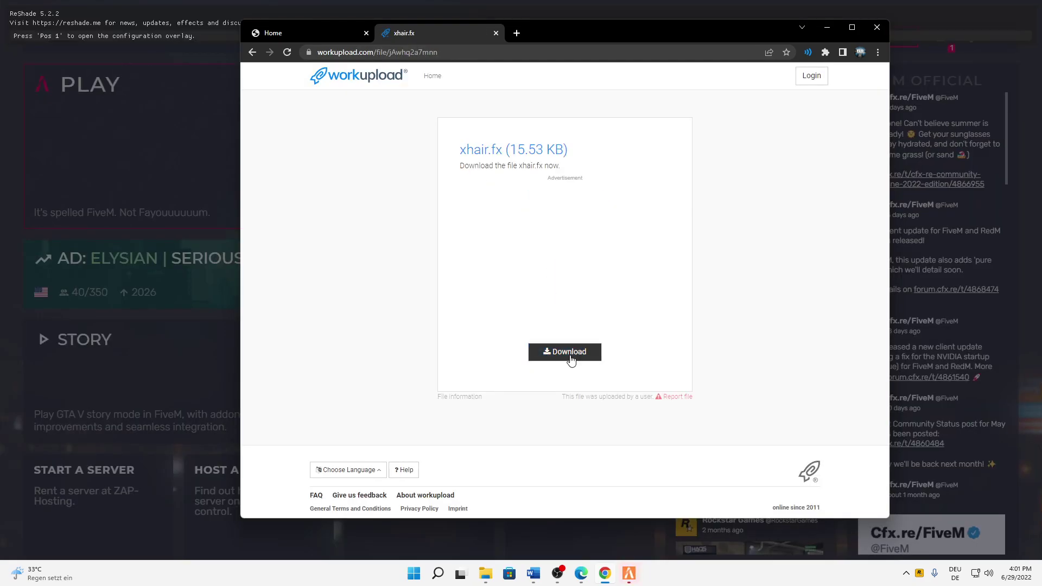
click(570, 357)
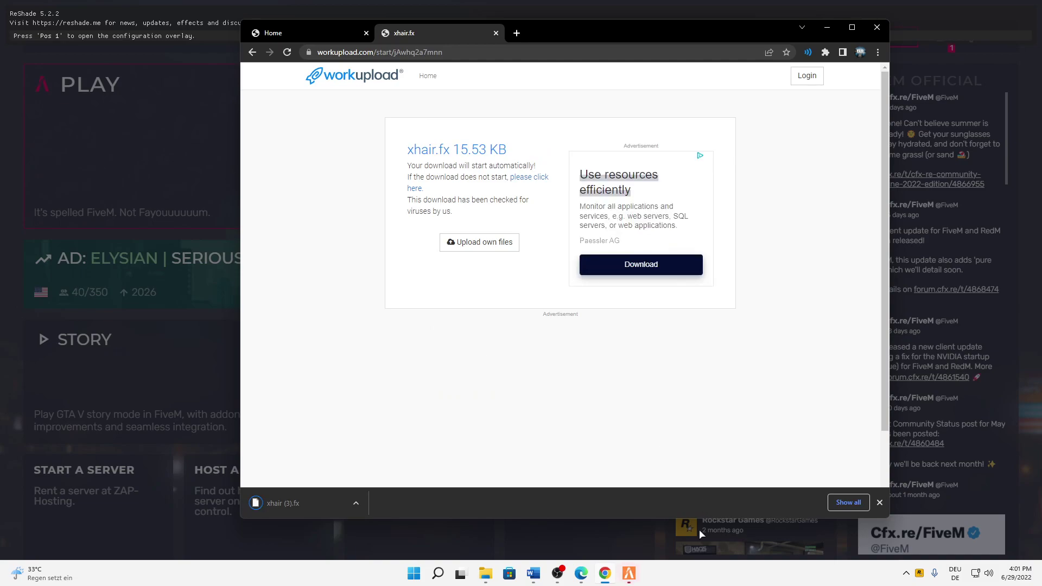
mouse_move(628, 573)
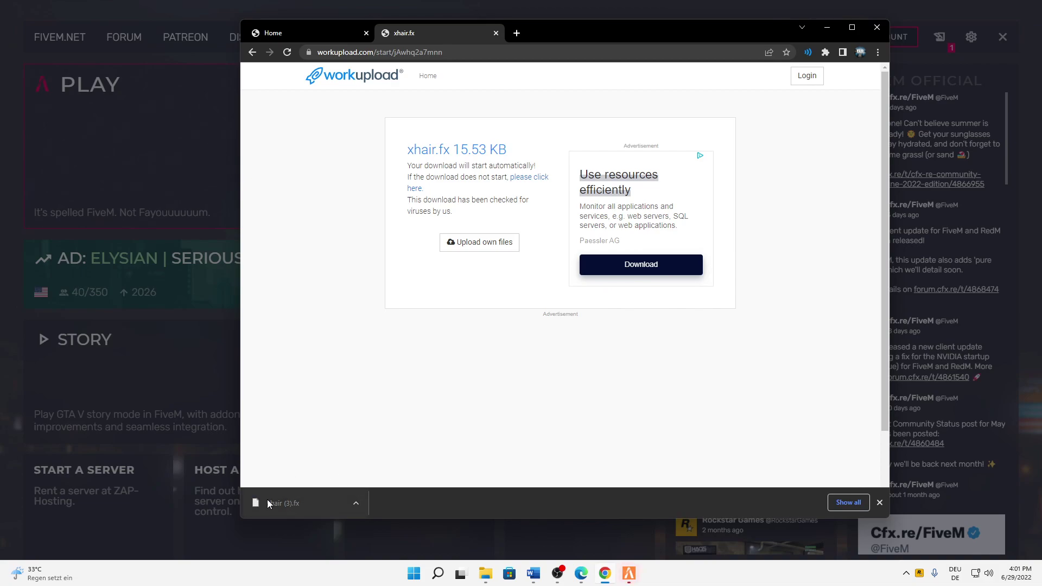
Step: Open the Grand Theft Auto V reshade-shaders\Shaders folder in File Explorer beside Chrome
click(485, 572)
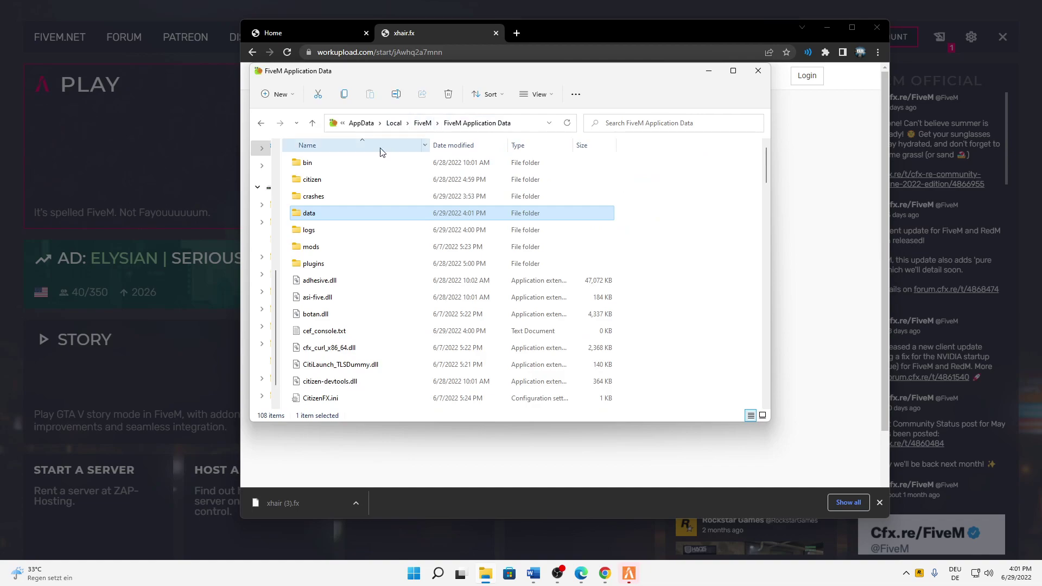
key(alt+Tab)
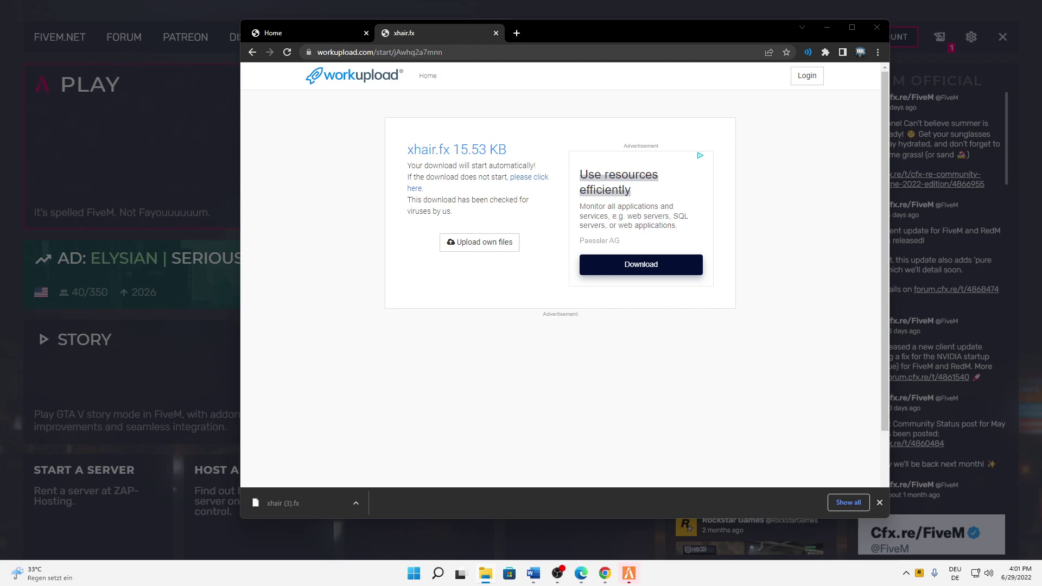
key(alt+Tab)
drag(444, 142, 679, 63)
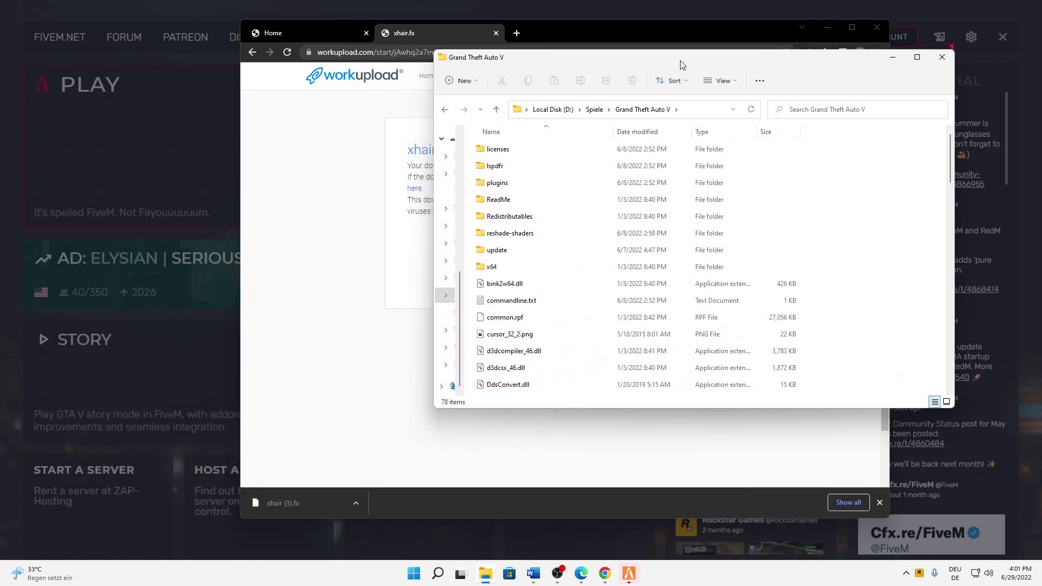
double_click(508, 234)
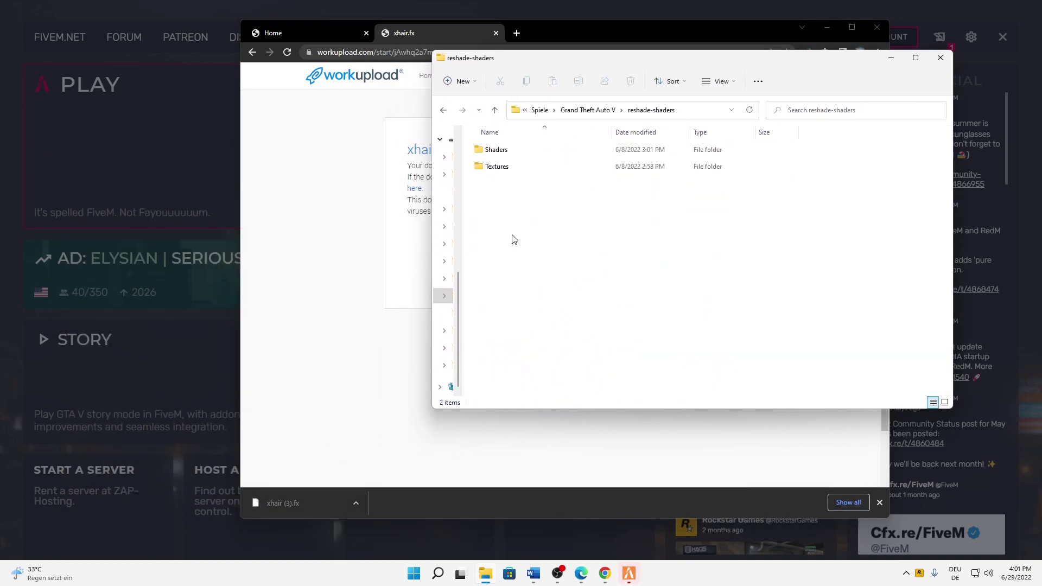
double_click(499, 155)
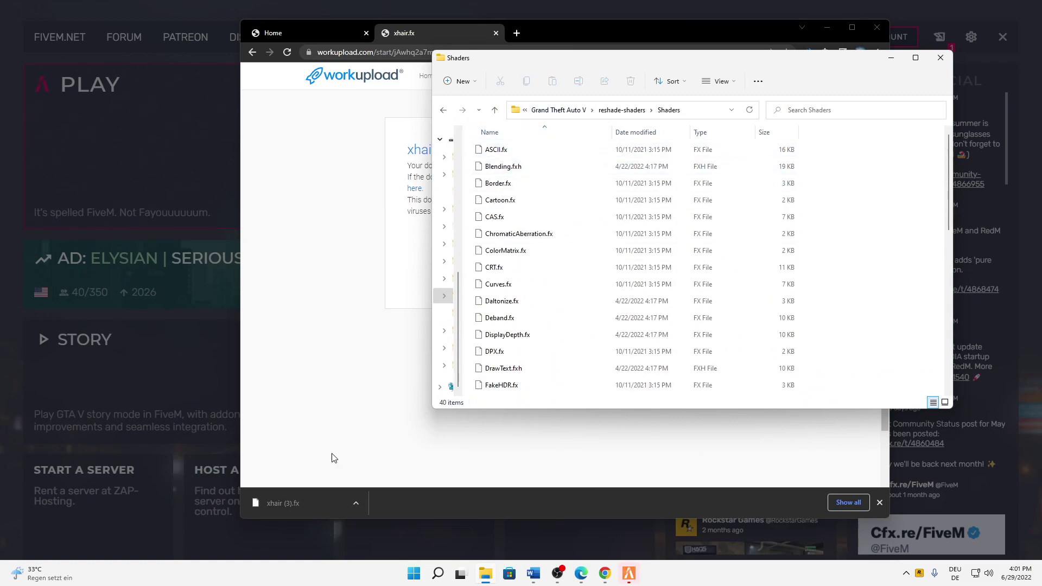
click(278, 506)
drag(278, 506, 374, 518)
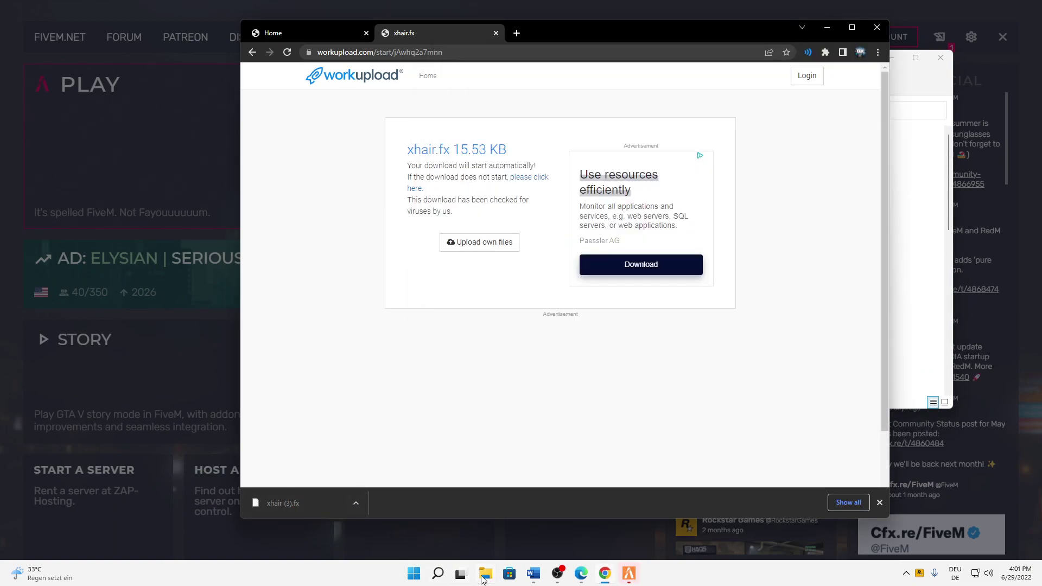
Step: Copy the downloaded xhair (3).fx from Chrome into the Shaders folder with administrator permission
drag(628, 33, 470, 34)
drag(114, 500, 828, 268)
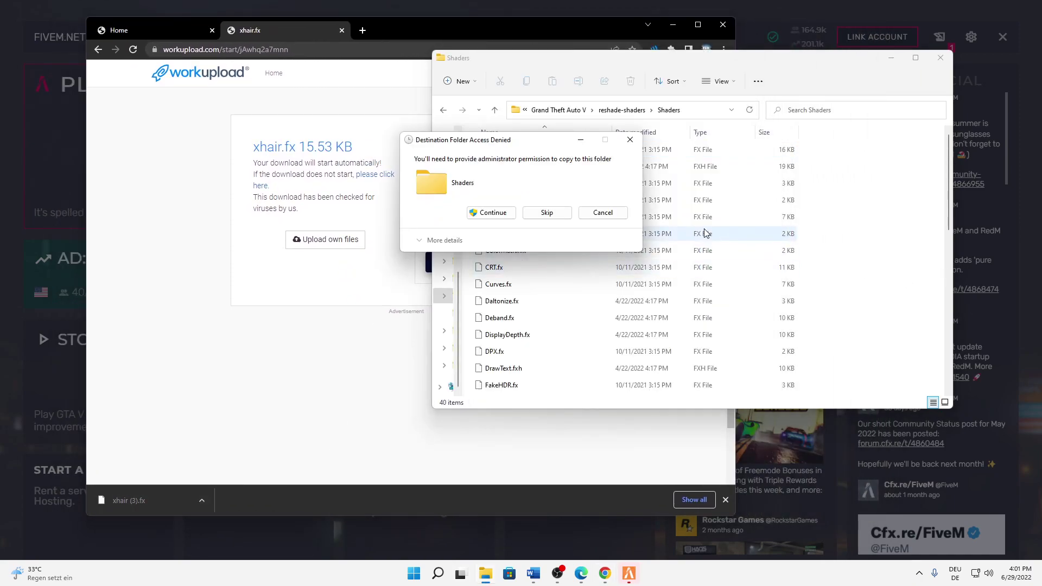
click(491, 212)
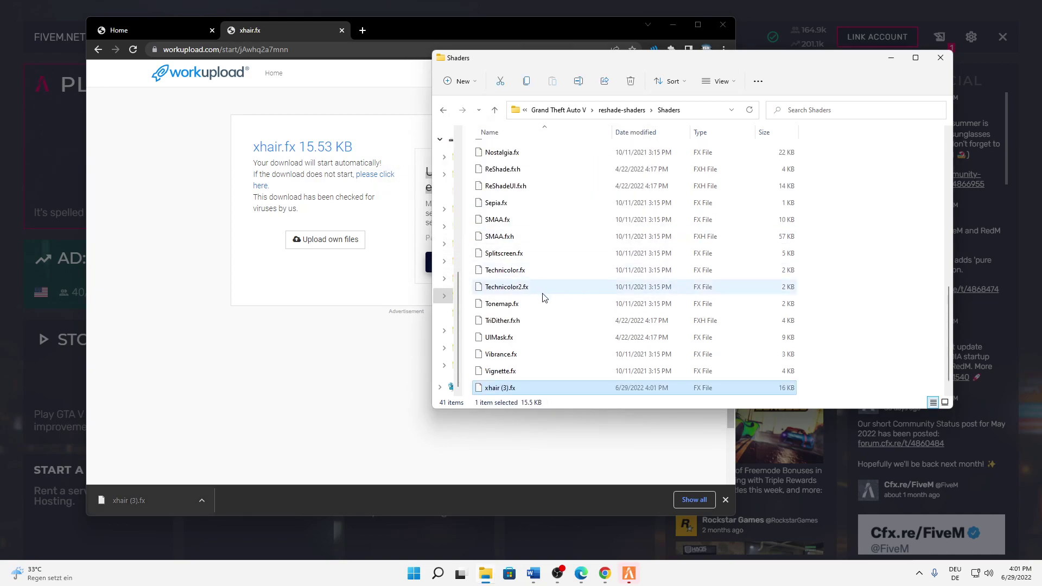
Step: Delete the duplicate xhair (3).fx from Shaders, approving administrator permission
right_click(538, 376)
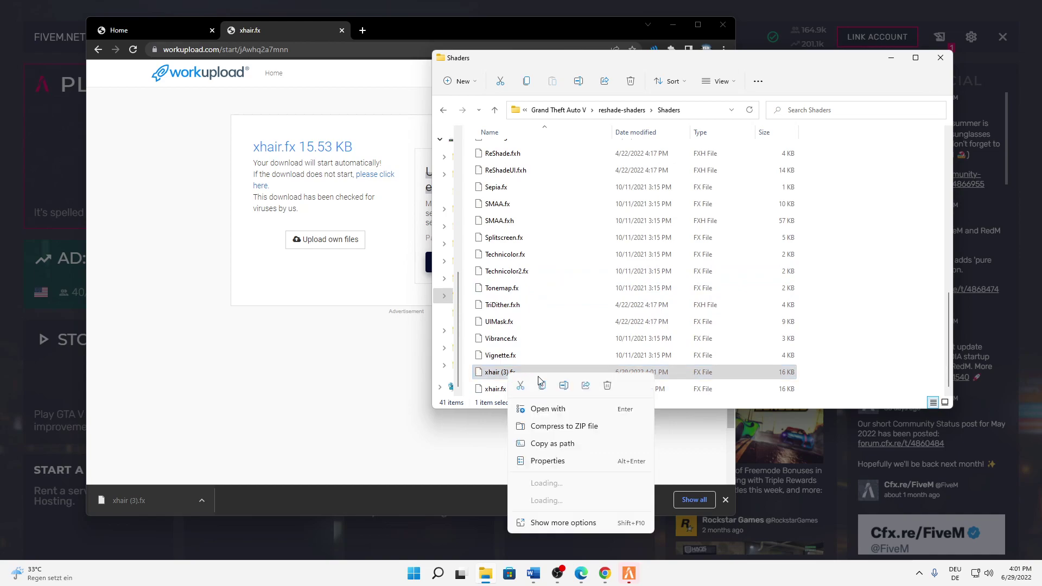
key(Escape)
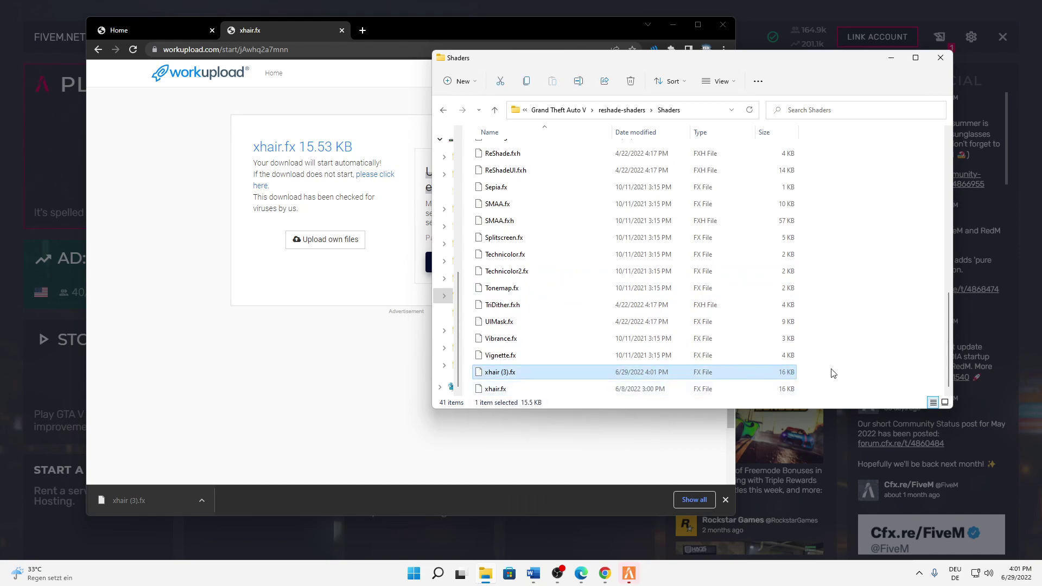
key(Delete)
click(505, 219)
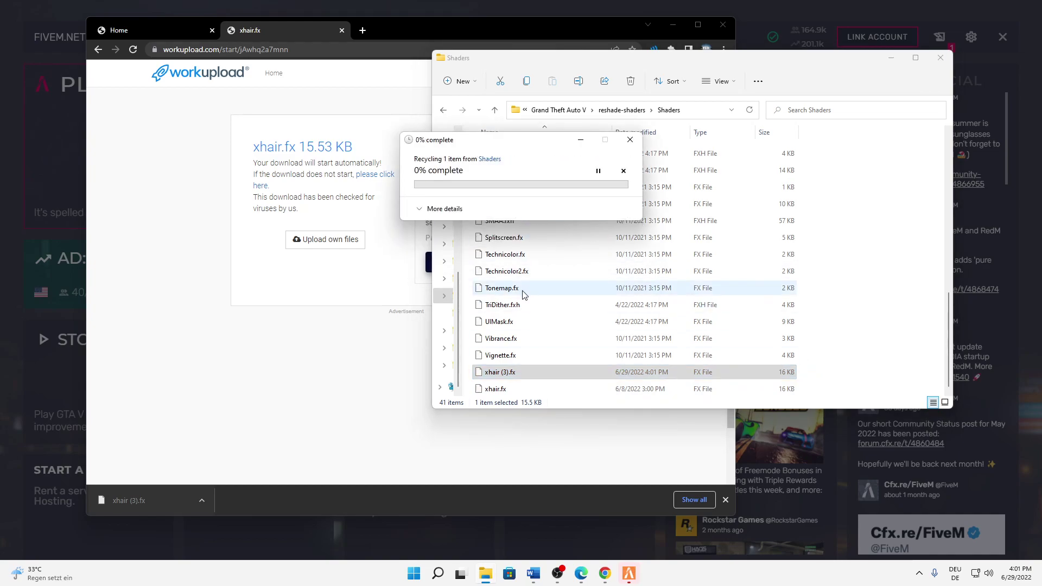
drag(903, 61, 819, 79)
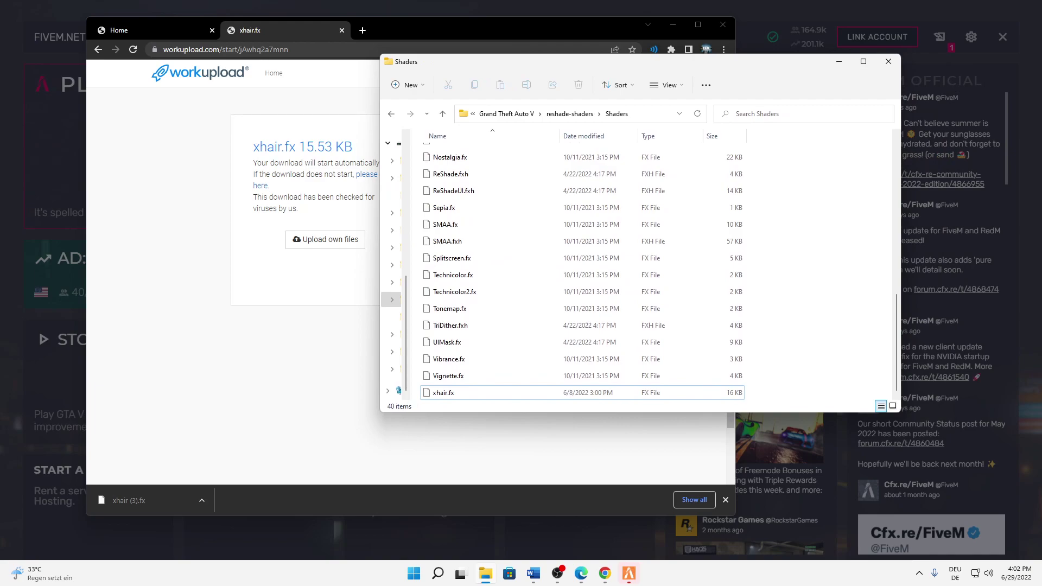